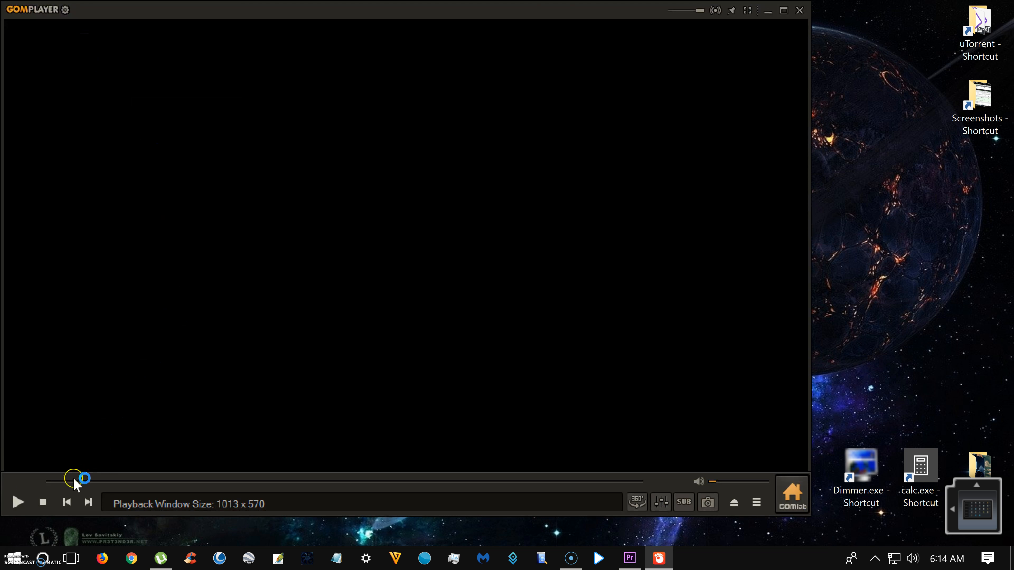
- Review the Flowers 1.MP4 clip in full screen, close the player and decline the update
click(17, 502)
click(17, 532)
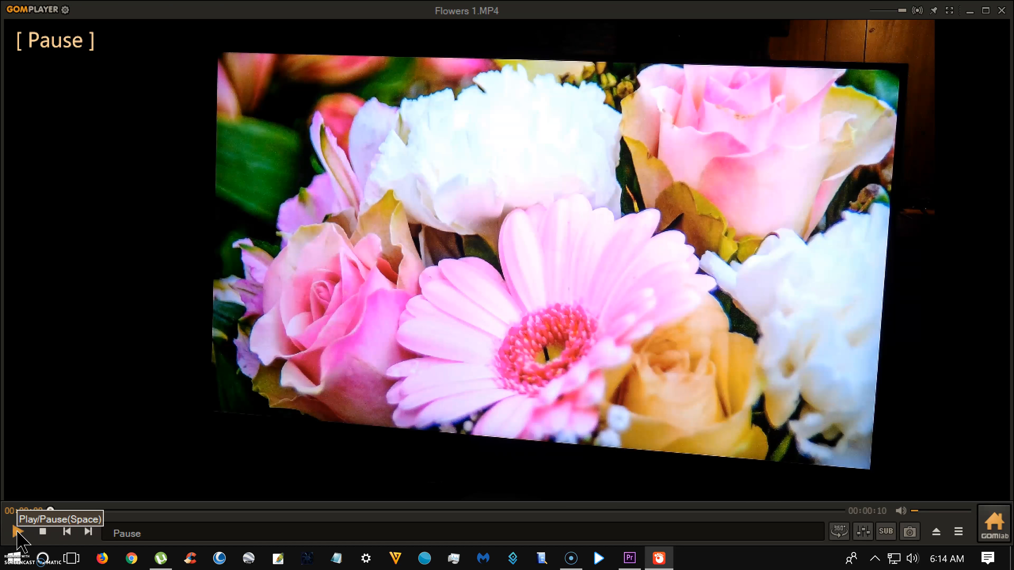
click(950, 10)
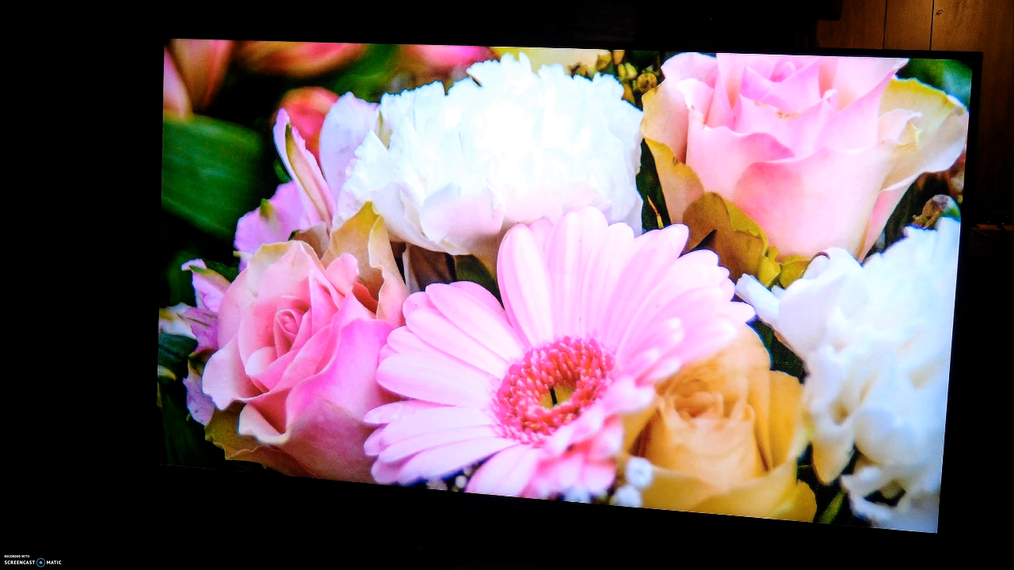
click(992, 17)
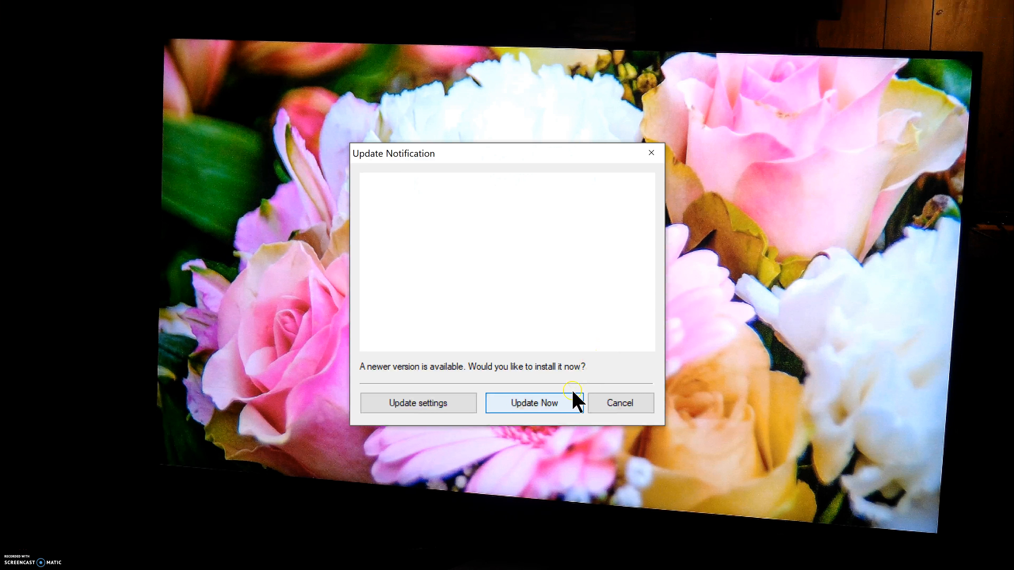
click(595, 405)
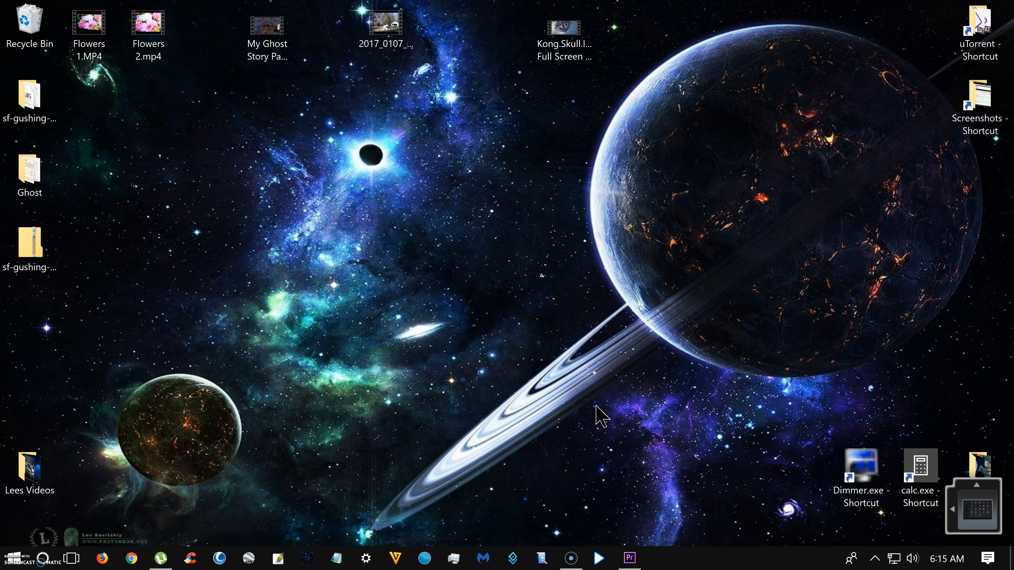
- Switch to Premiere Pro, import Flowers 1.MP4 from the Desktop and create a new sequence from it
click(627, 560)
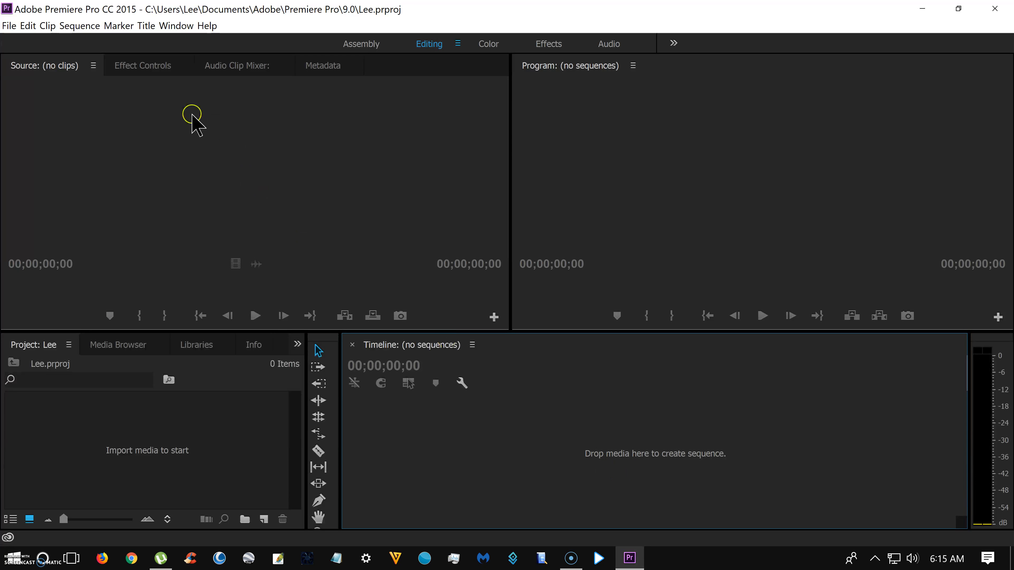
click(8, 26)
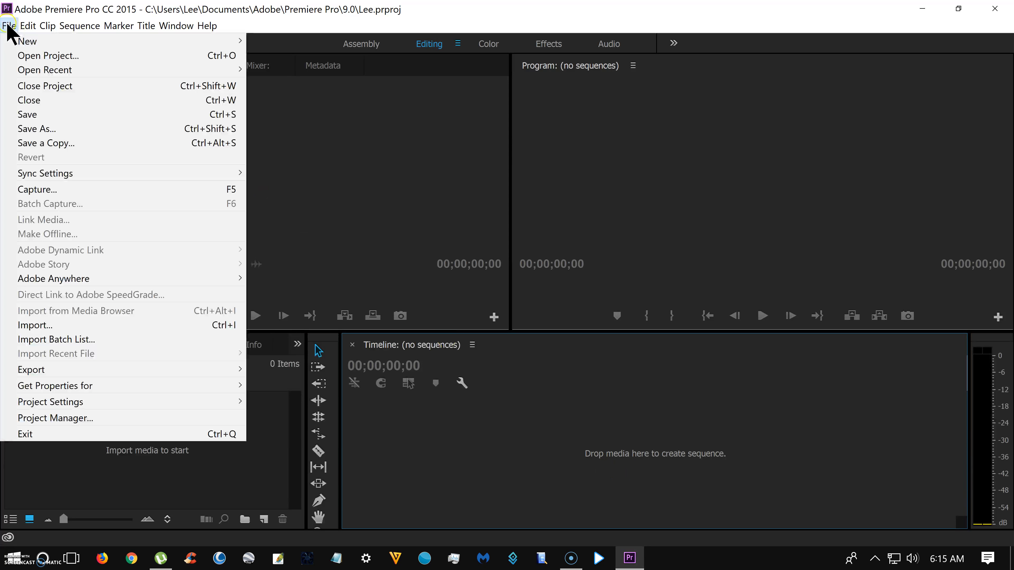
click(30, 329)
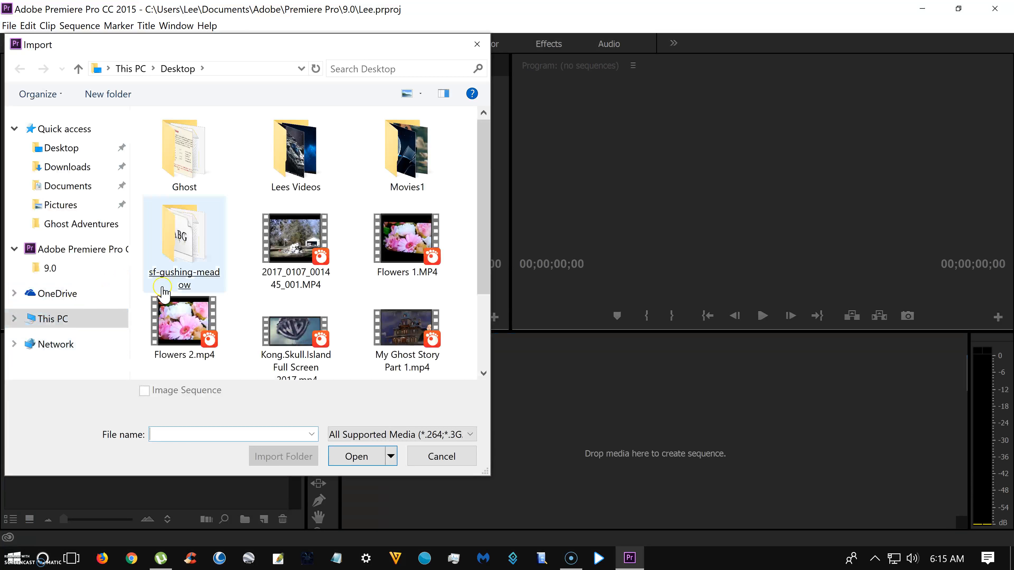
click(421, 249)
double_click(420, 242)
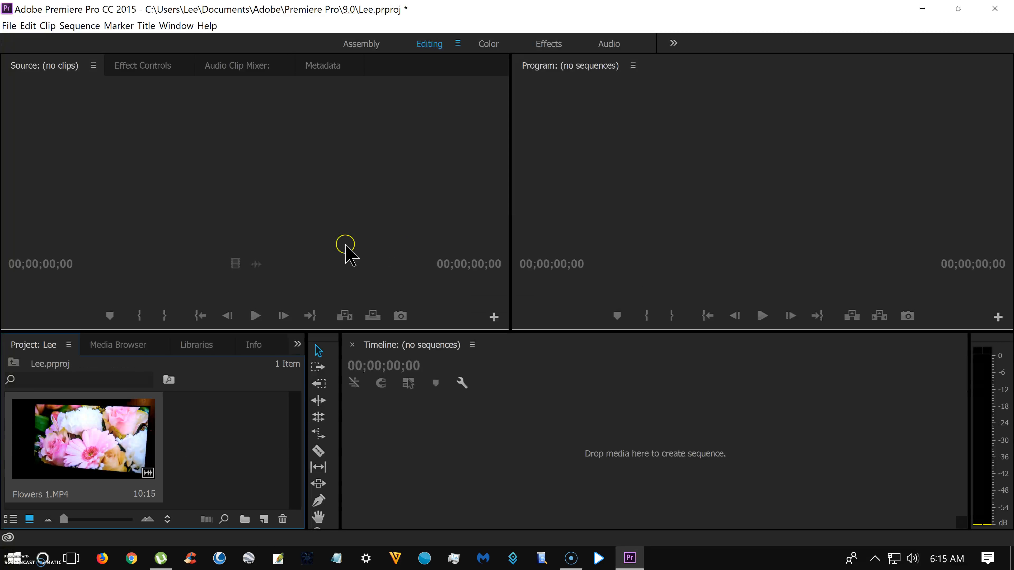
drag(67, 440, 464, 420)
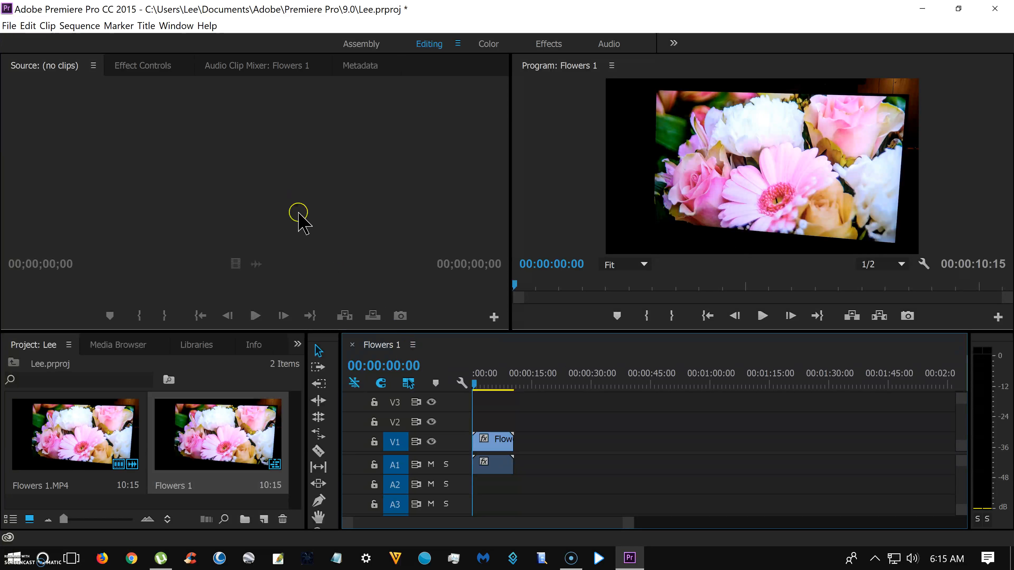
- Search the effects for "CORN" and apply the Corner Pin video effect to the Flowers 1 clip on V1
click(298, 344)
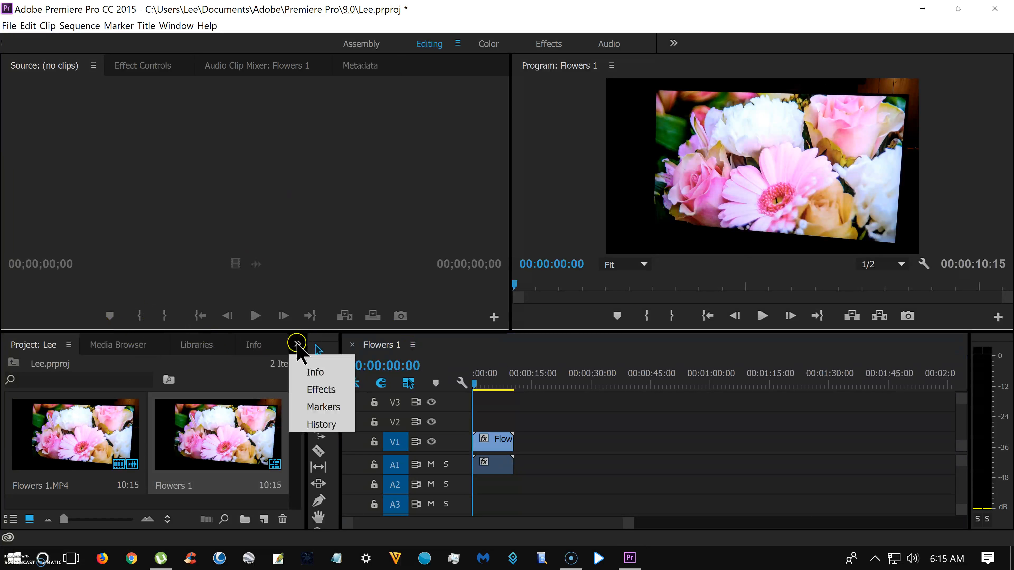
click(319, 389)
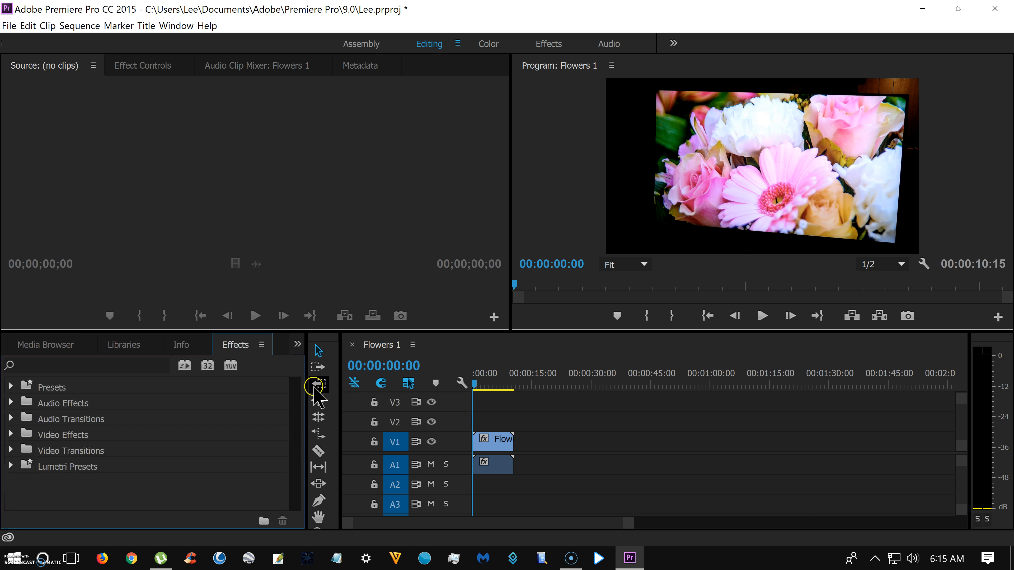
click(41, 368)
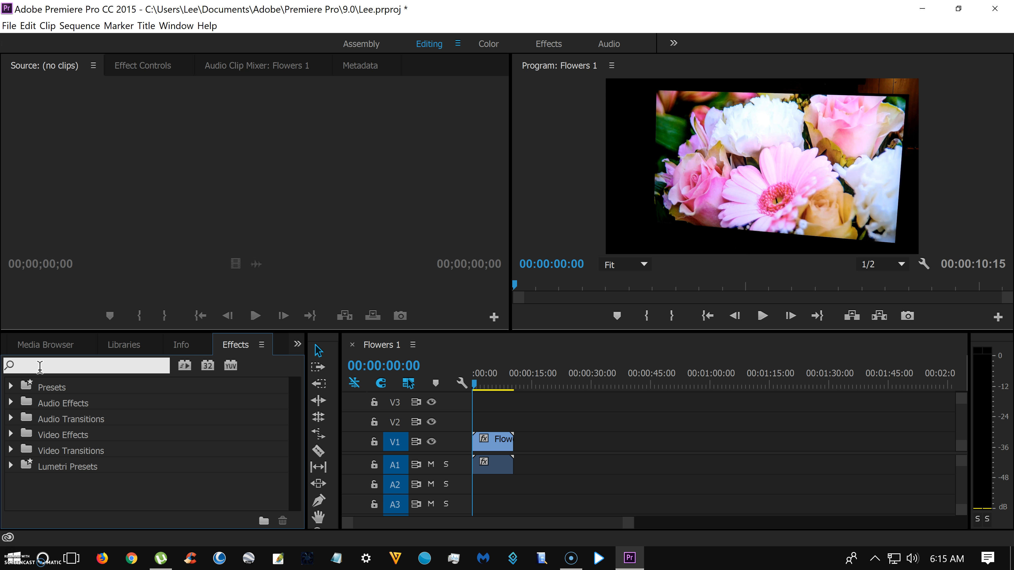
text(CO)
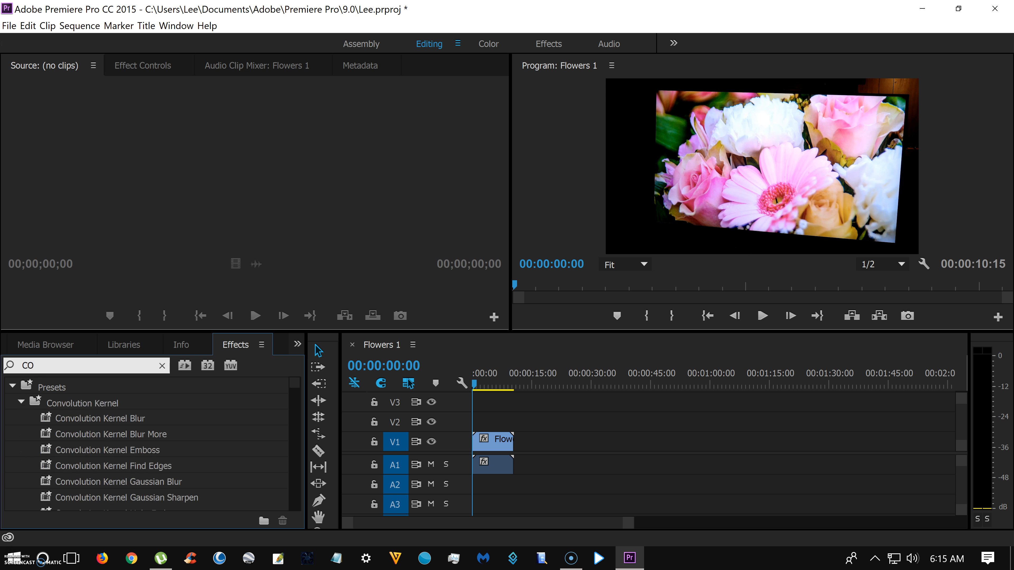
text(R)
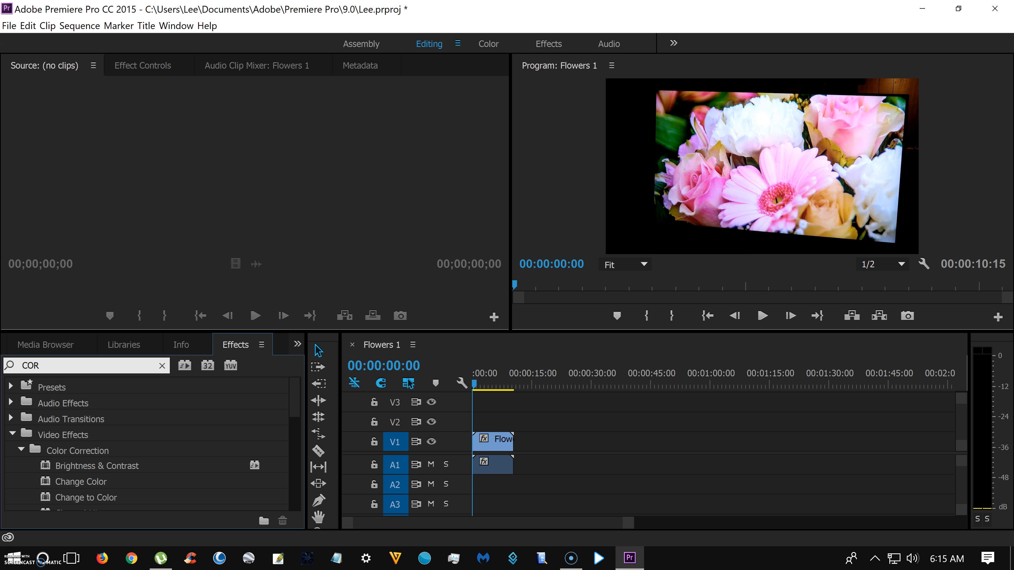
text(N)
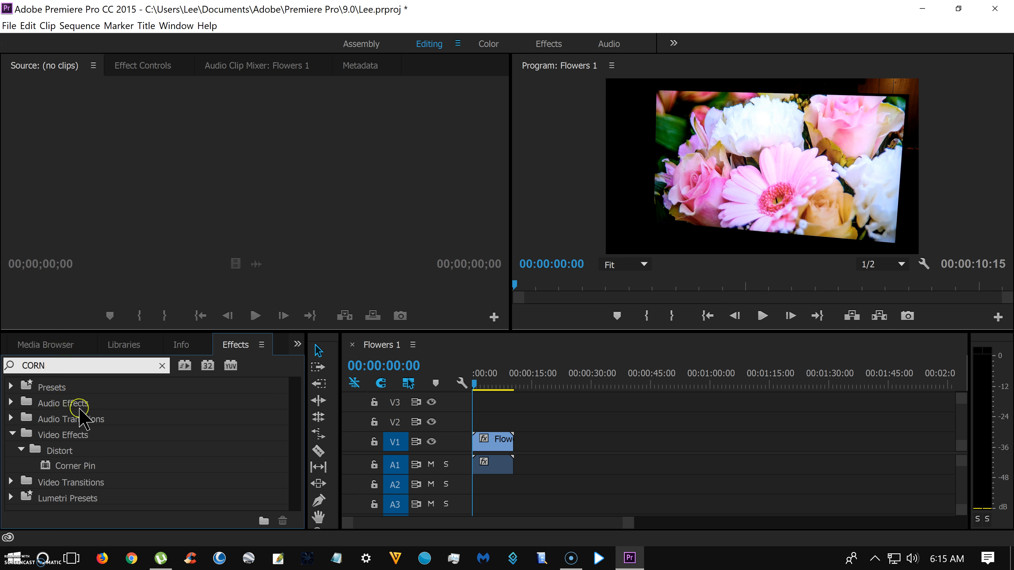
click(74, 466)
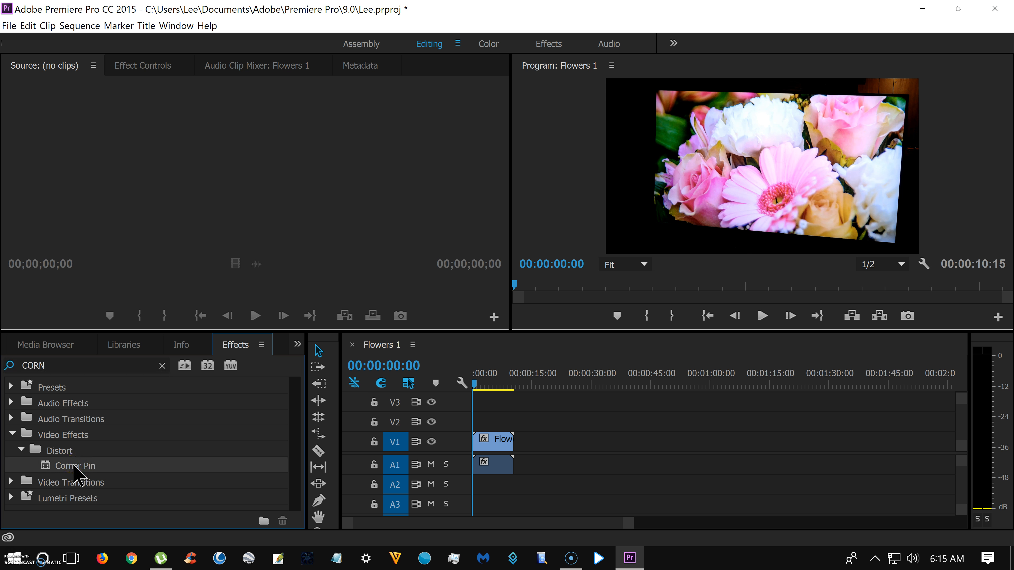
drag(74, 467, 493, 447)
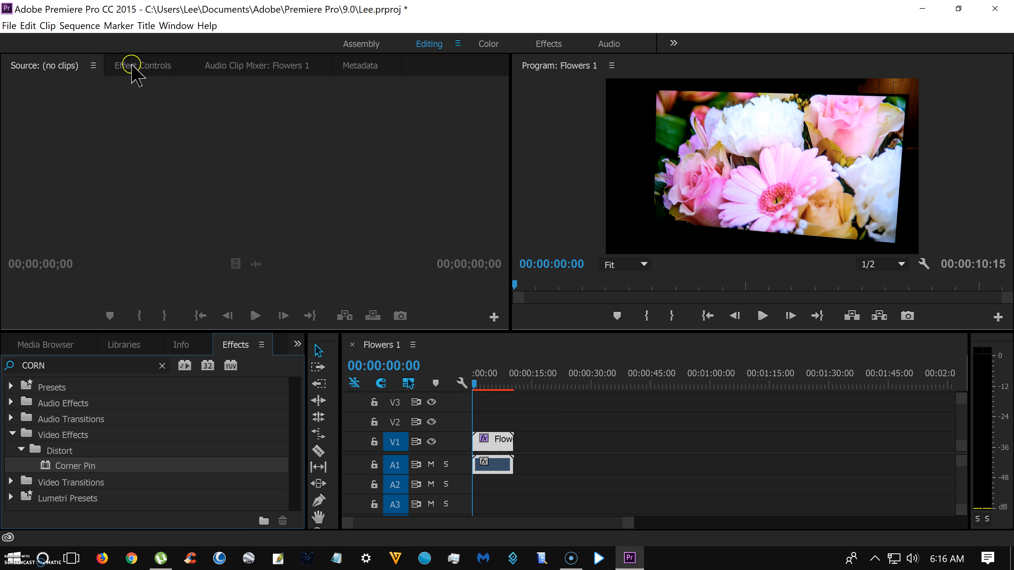
- Set the clip's Corner Pin Upper Left to -235, -146 and Upper Right to 2971, -249
click(145, 69)
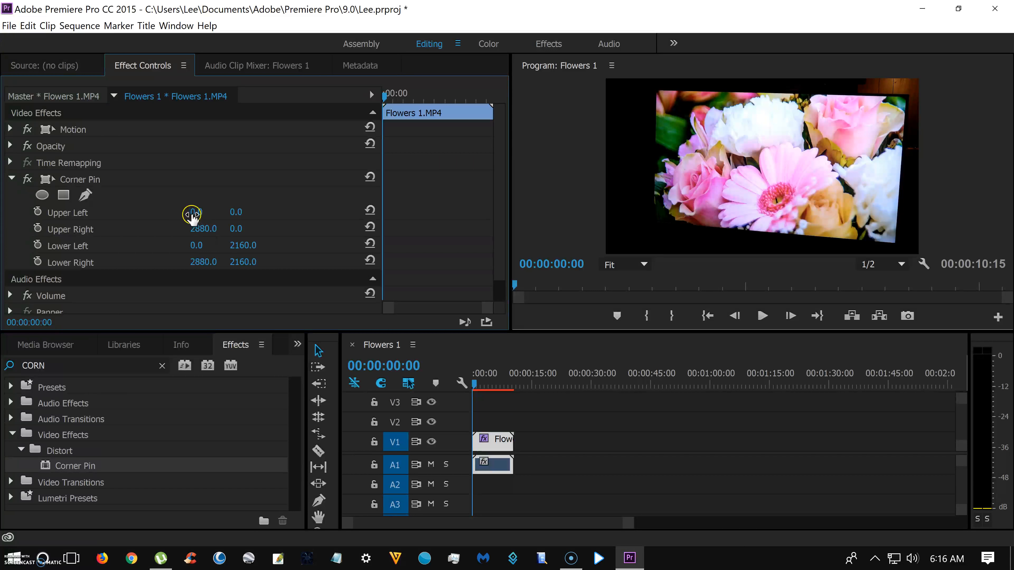
drag(237, 229, 47, 260)
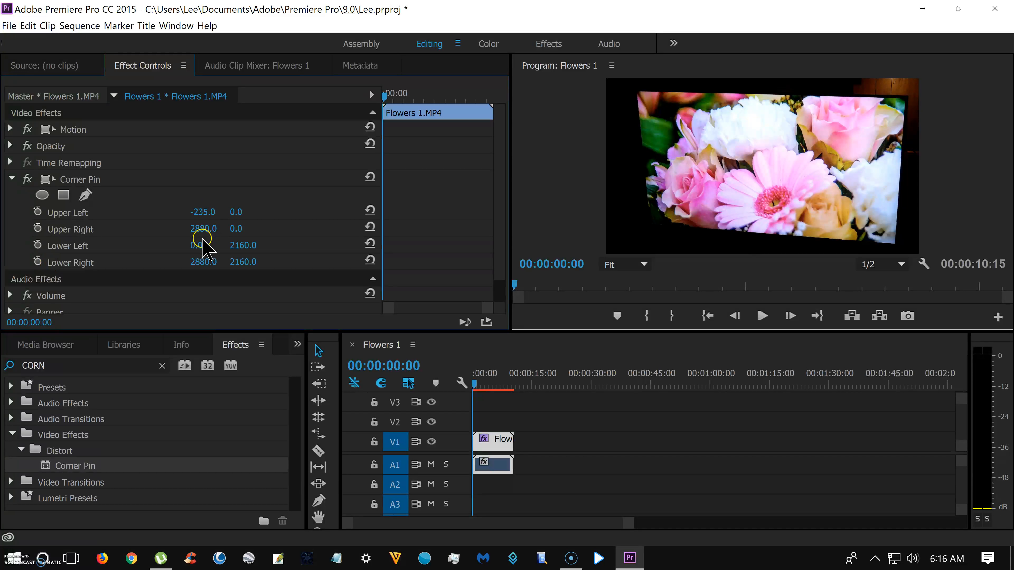
drag(194, 231, 271, 251)
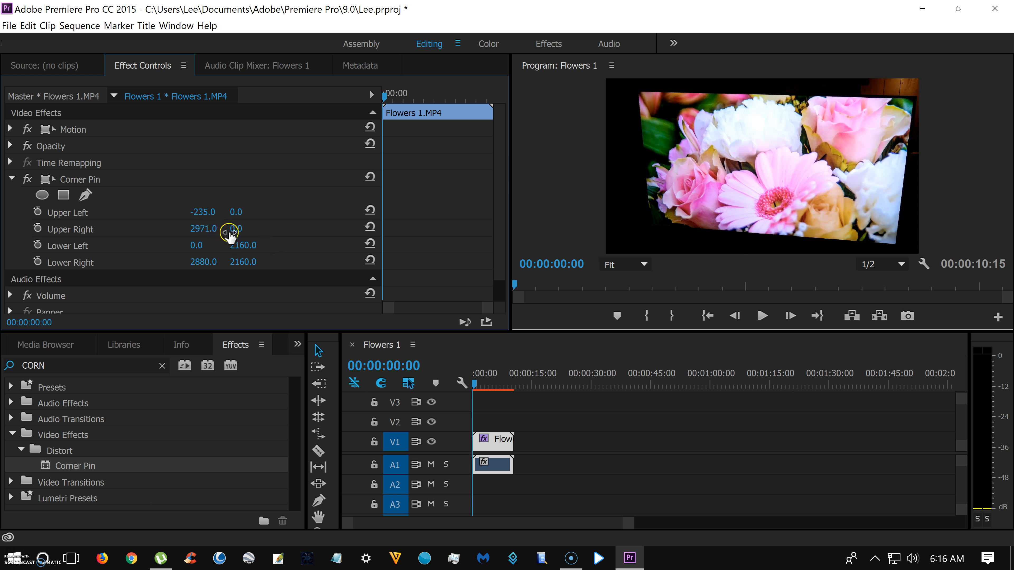
drag(261, 230, 42, 186)
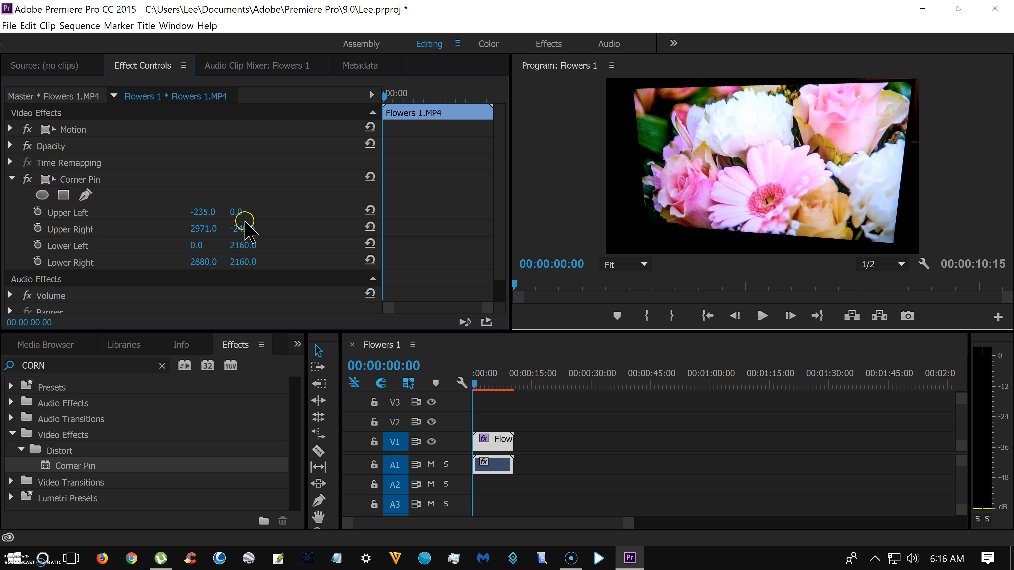
drag(235, 211, 127, 213)
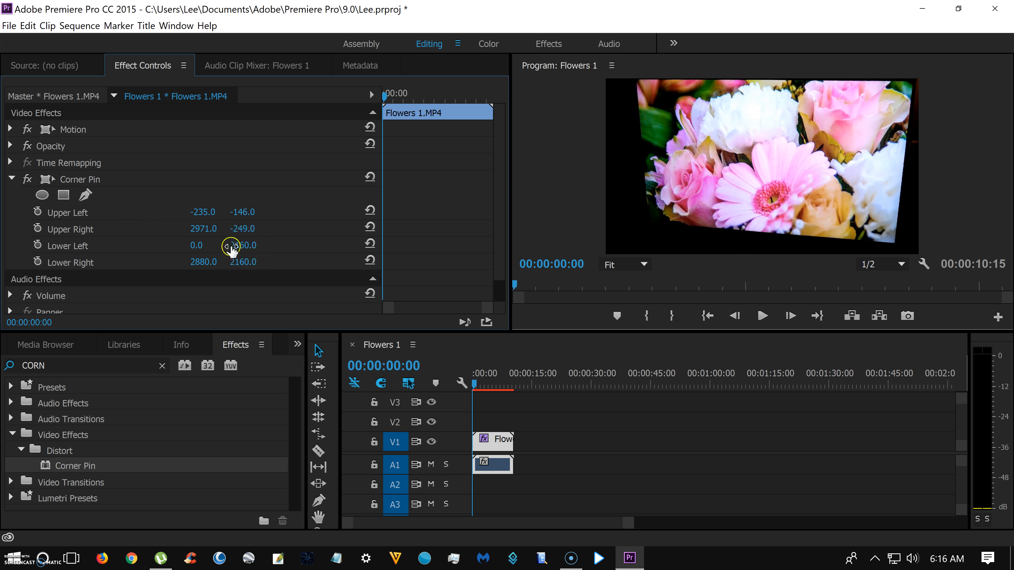
- Set the Corner Pin Lower Left to -244, 2345 and Lower Right to 3160, 2327
drag(266, 247, 396, 233)
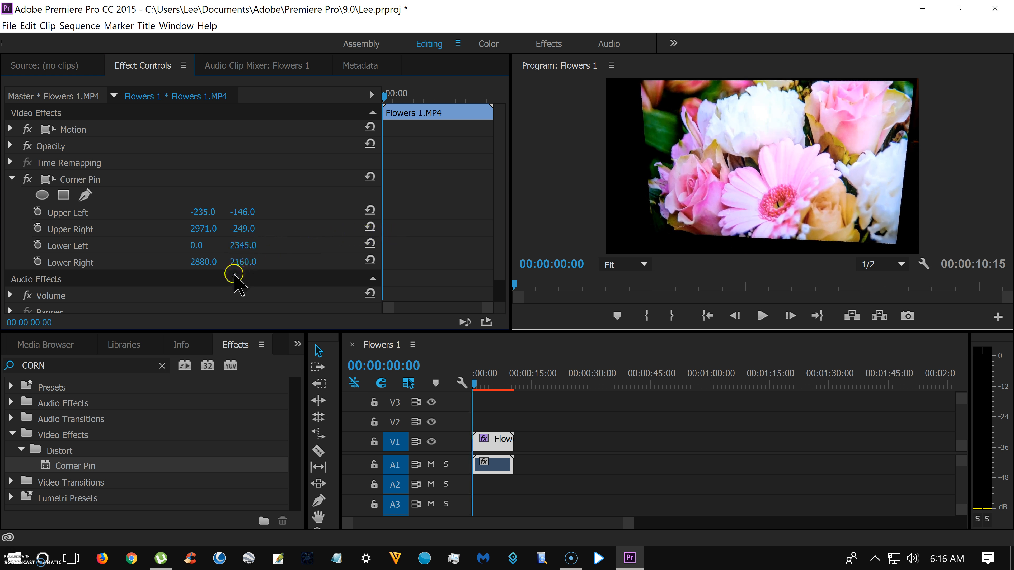
drag(191, 246, 94, 246)
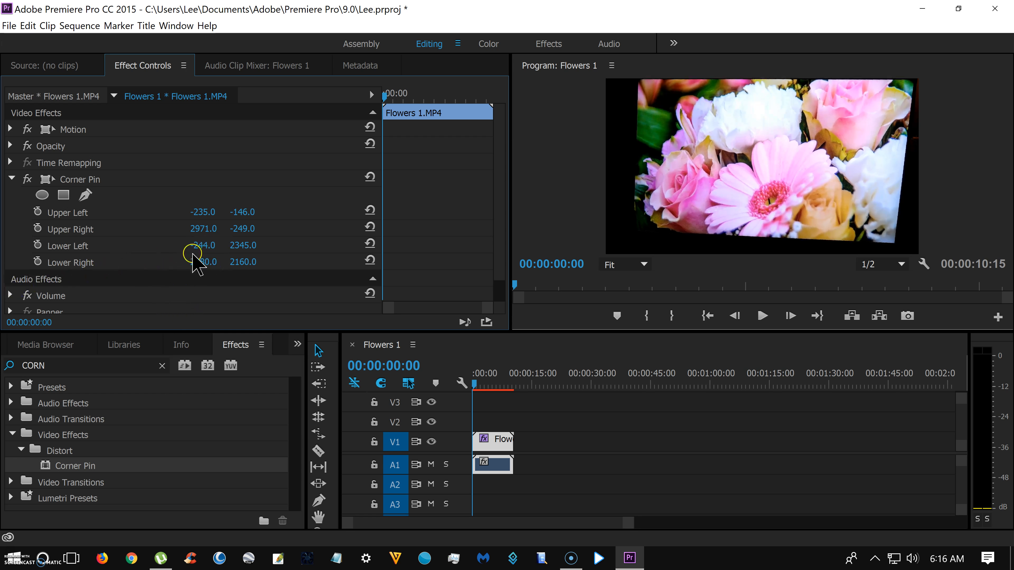
drag(192, 263, 406, 335)
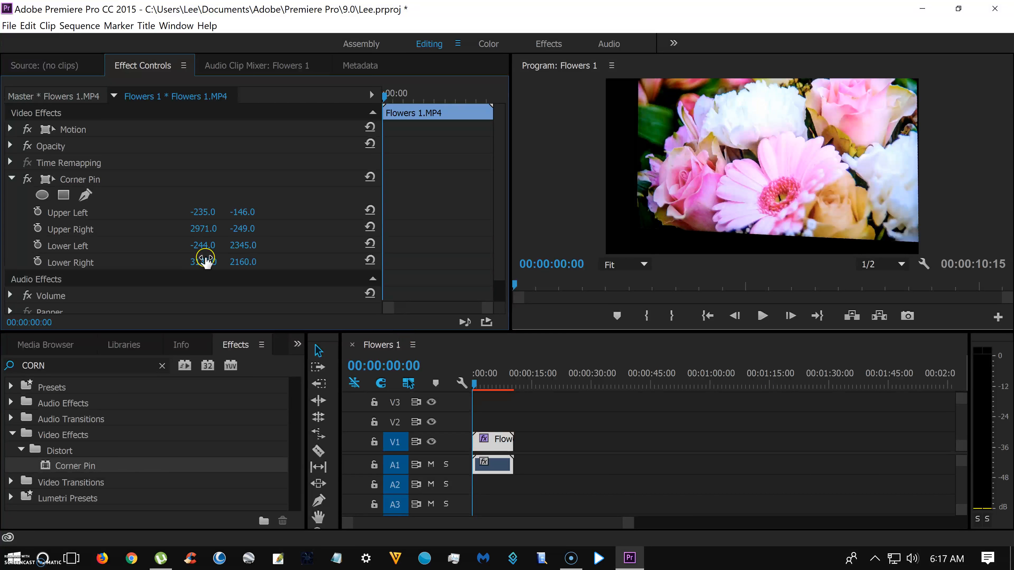
drag(257, 263, 373, 264)
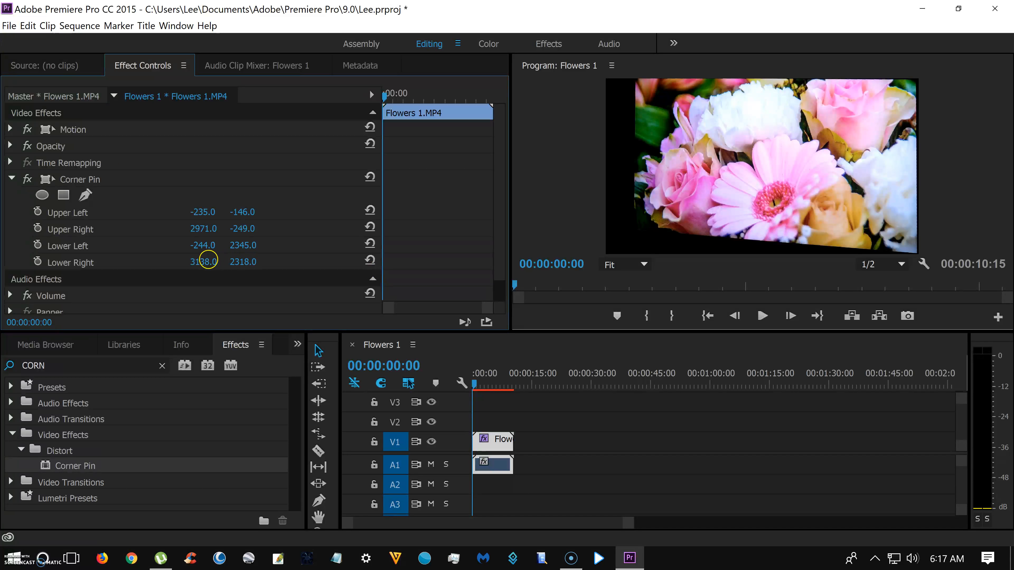
drag(201, 258, 259, 265)
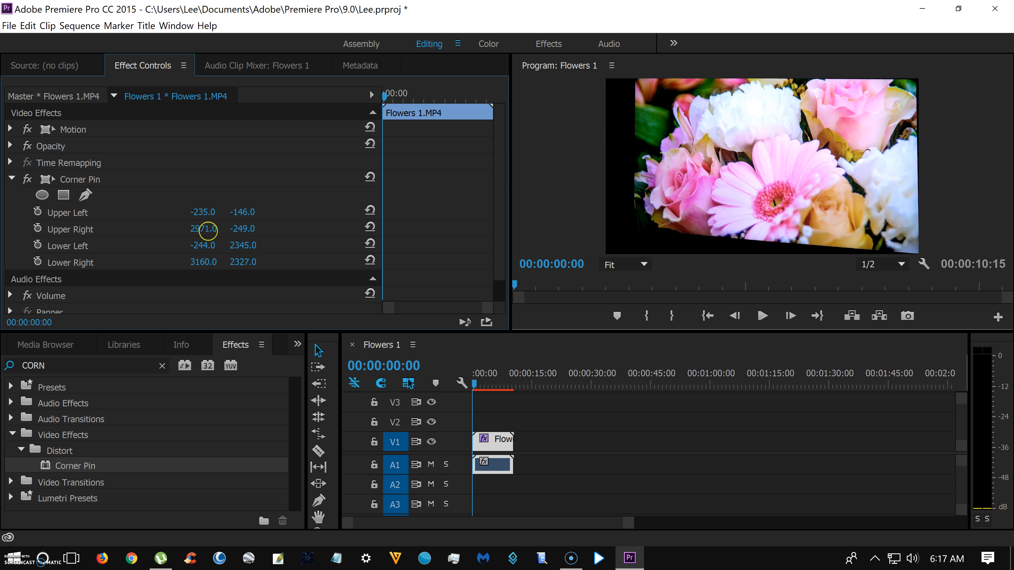
- Refine the upper corners of the Corner Pin, setting Upper Right to 2990, -272 and Upper Left to -586, -163
drag(204, 229, 263, 245)
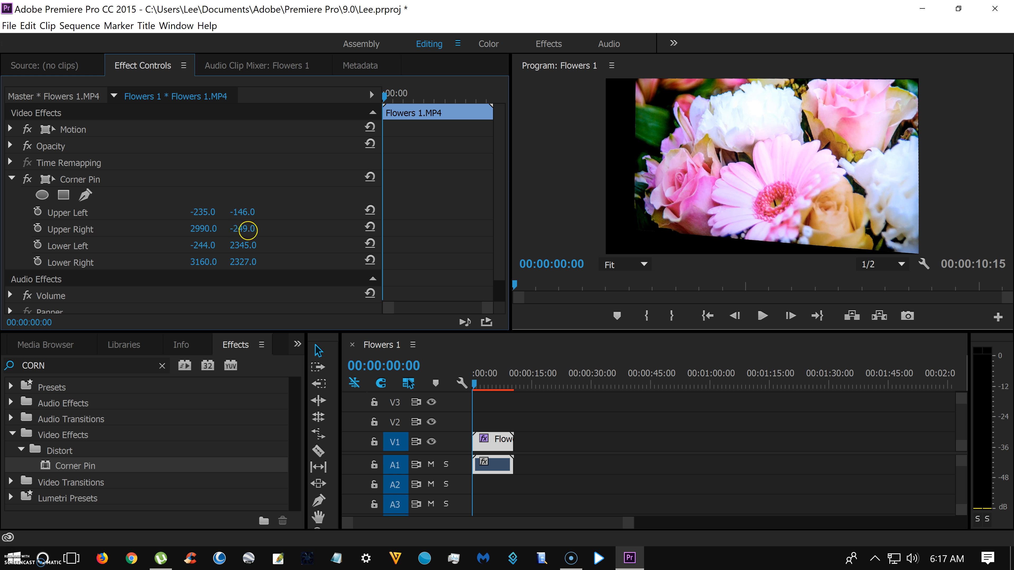
drag(253, 230, 5, 215)
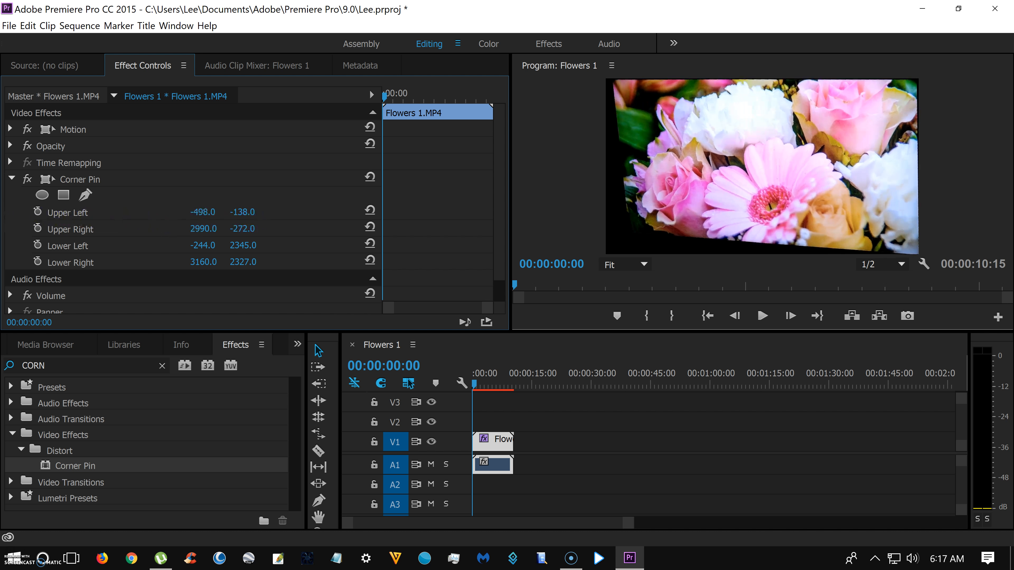
drag(203, 212, 131, 219)
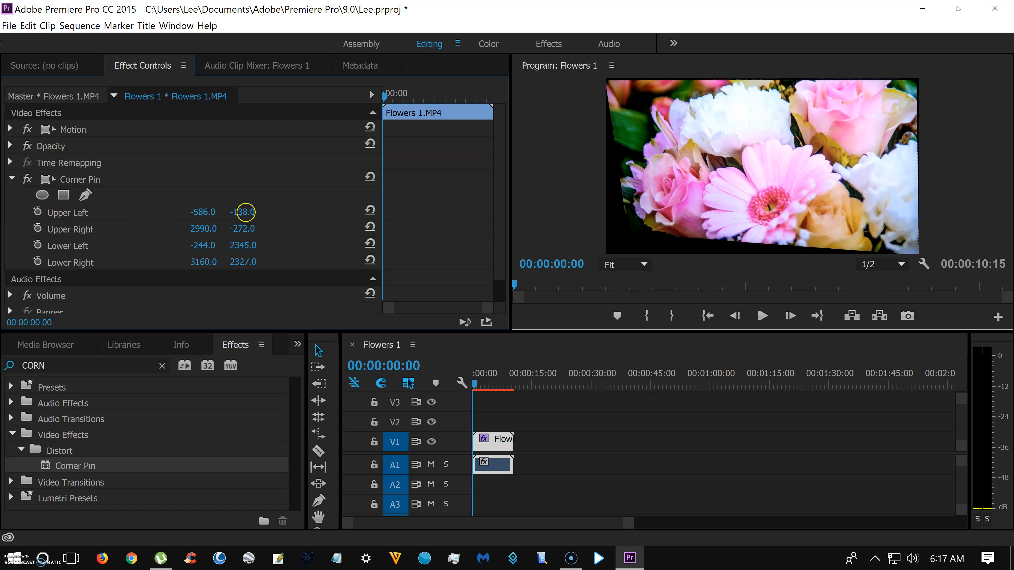
mouse_move(270, 216)
mouse_down()
mouse_move(242, 215)
mouse_move(253, 224)
mouse_up()
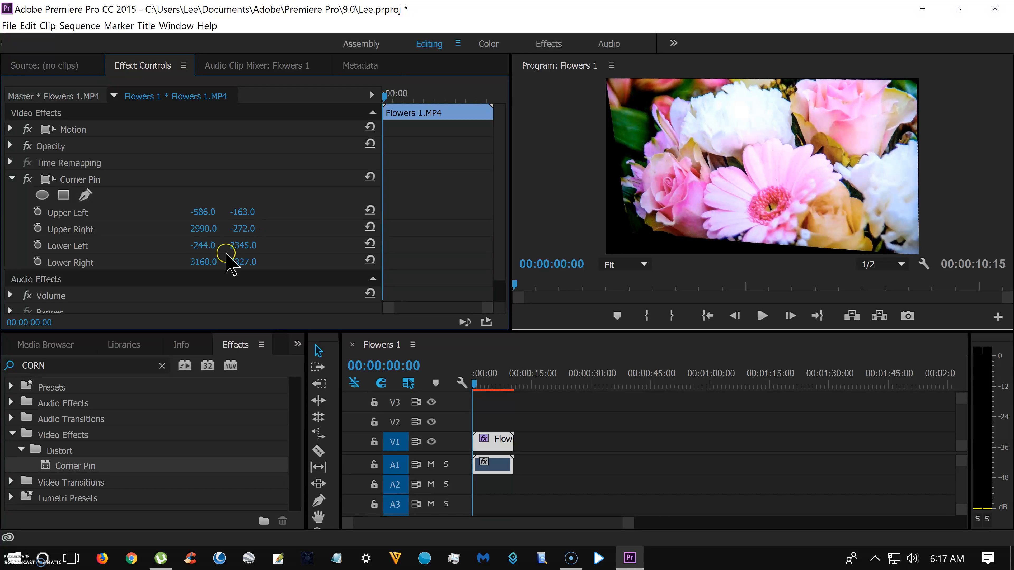
- Refine the lower Corner Pin corners, setting Lower Right's horizontal value to 3145 and Lower Left to -521, 2525
mouse_move(196, 261)
mouse_down()
mouse_move(249, 264)
mouse_move(149, 274)
mouse_move(200, 276)
mouse_up()
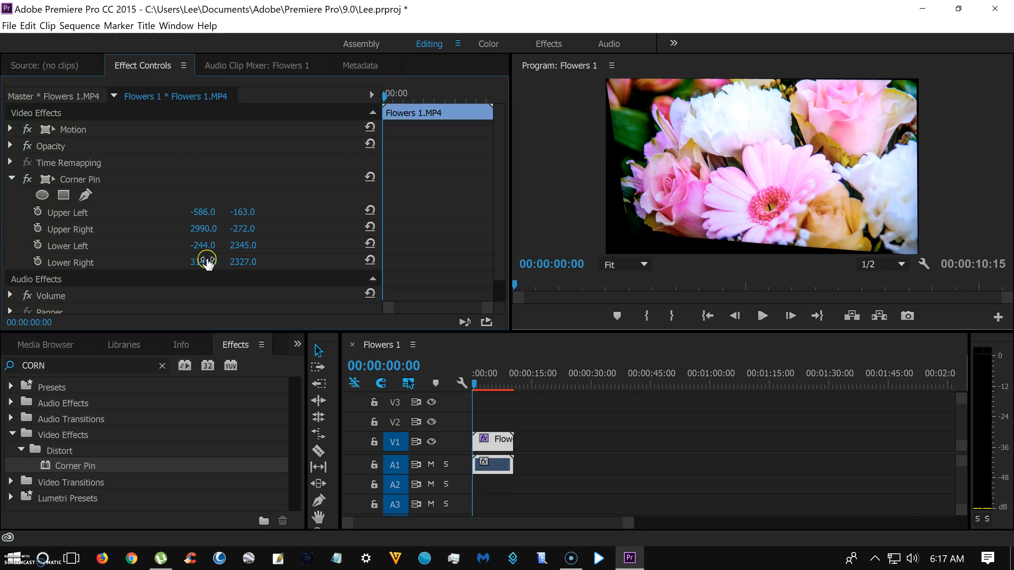
drag(217, 251, 6, 261)
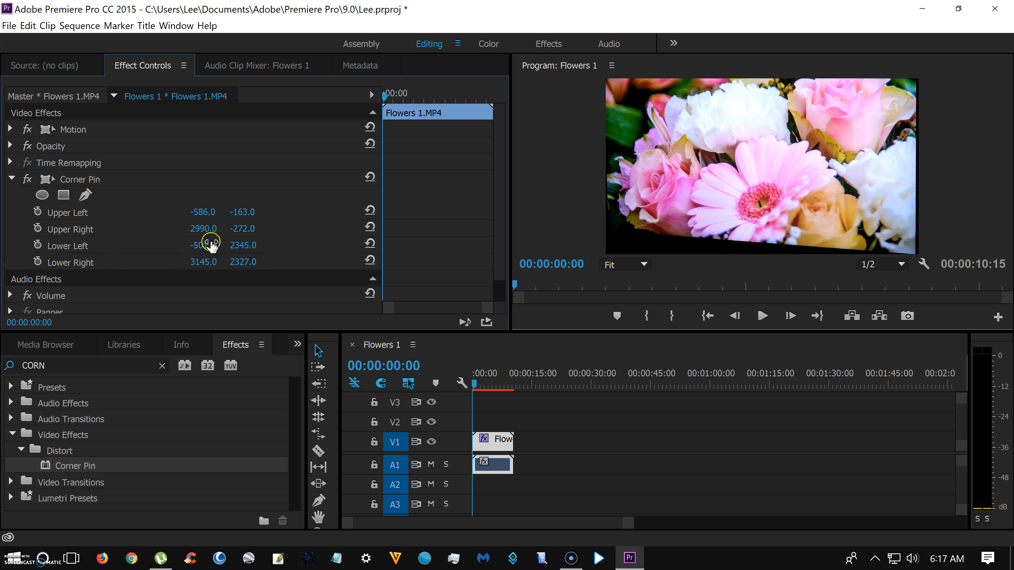
drag(199, 247, 176, 244)
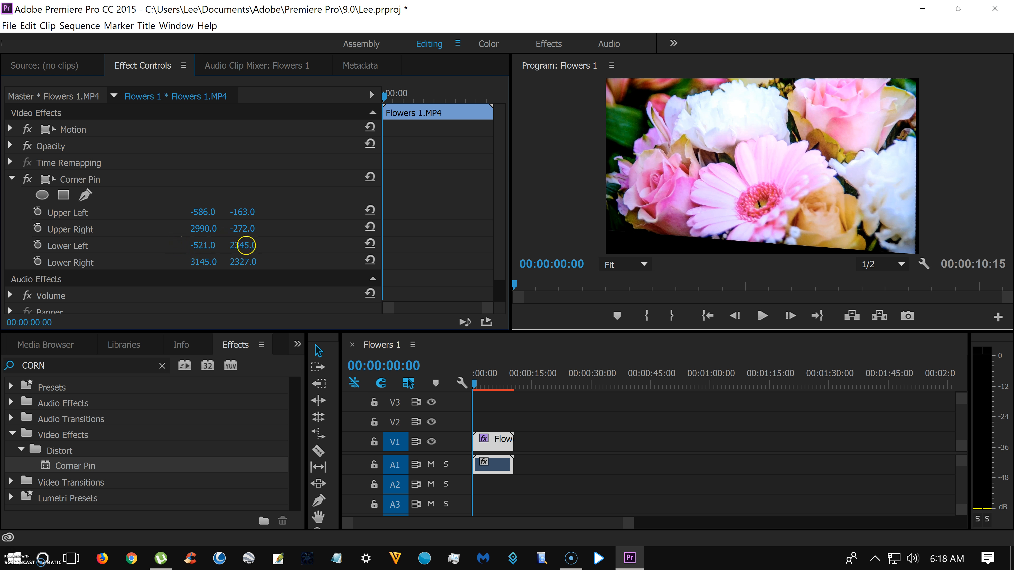
drag(295, 257, 401, 272)
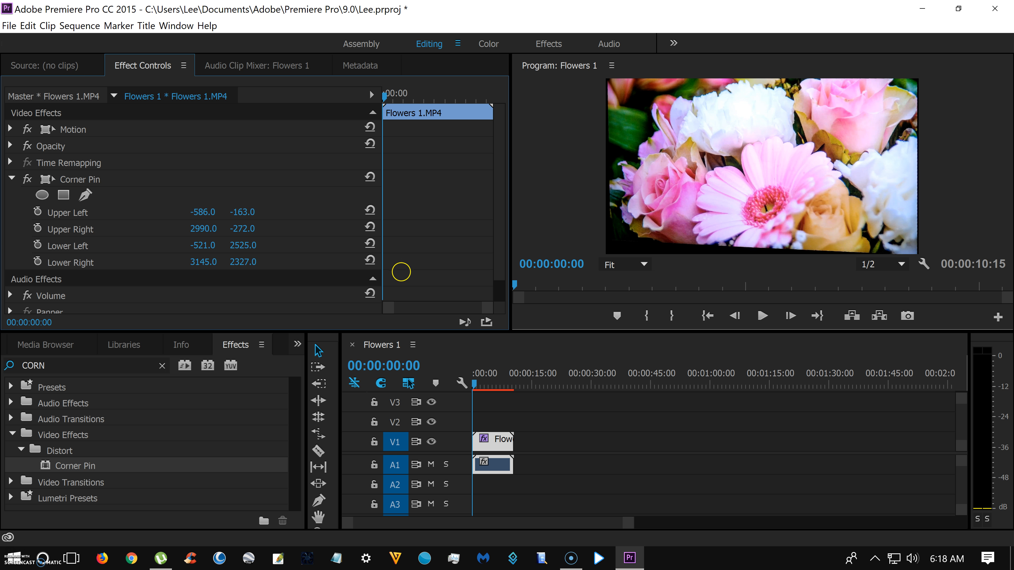
- Set the Corner Pin Lower Left to -646, 2822 and the Upper Left horizontal value to -676
drag(179, 247, 143, 242)
drag(251, 247, 301, 256)
drag(373, 261, 487, 250)
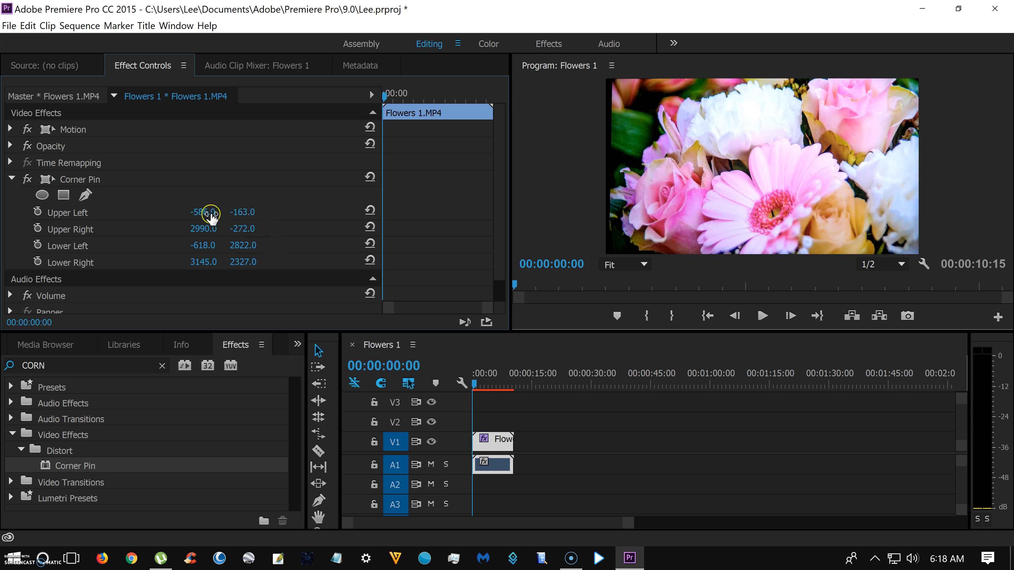
drag(204, 212, 128, 202)
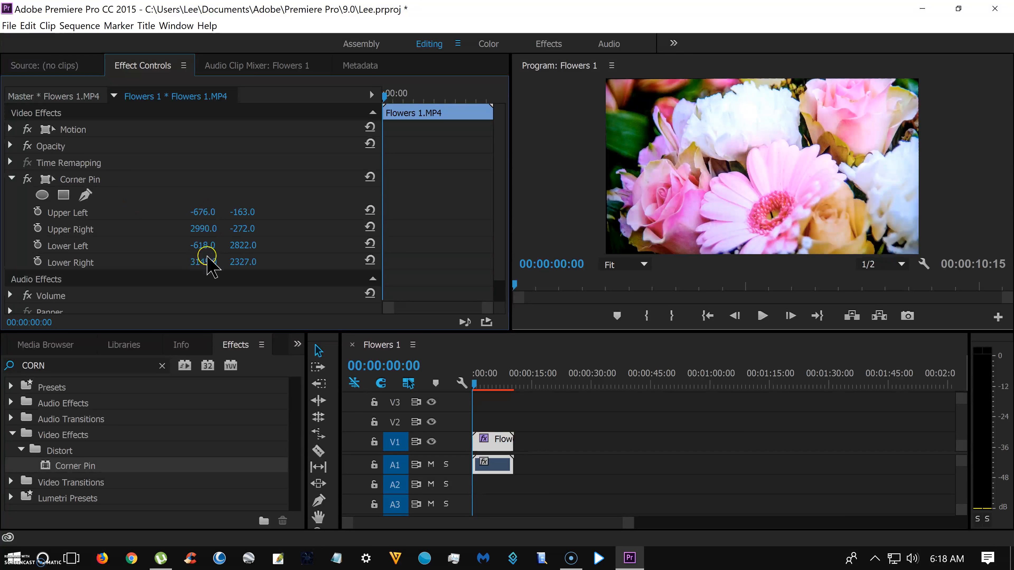
drag(204, 245, 160, 236)
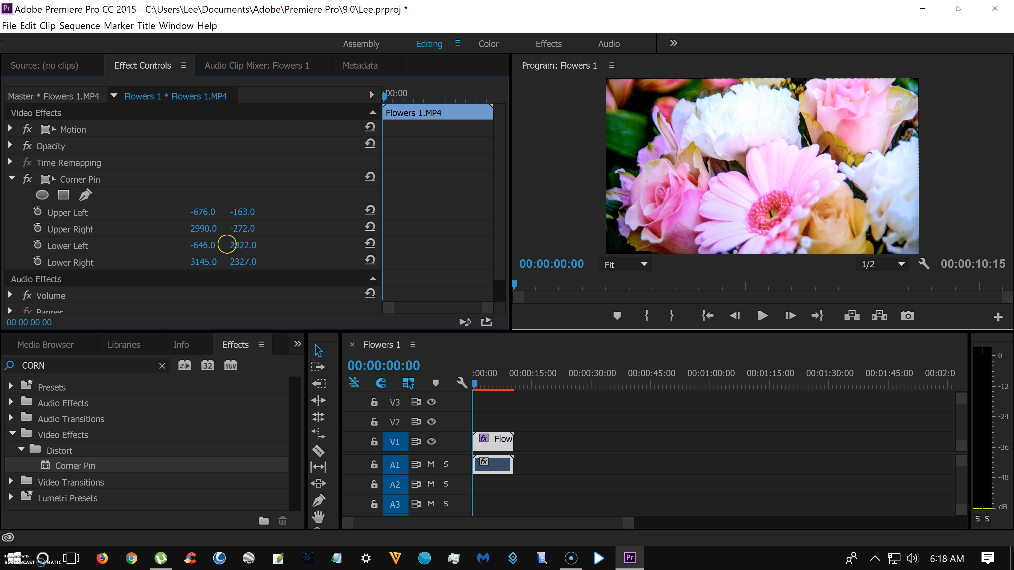
click(245, 245)
- Open the media export settings and review the formats and presets, keeping H.264 with Match Source - High bitrate
click(9, 26)
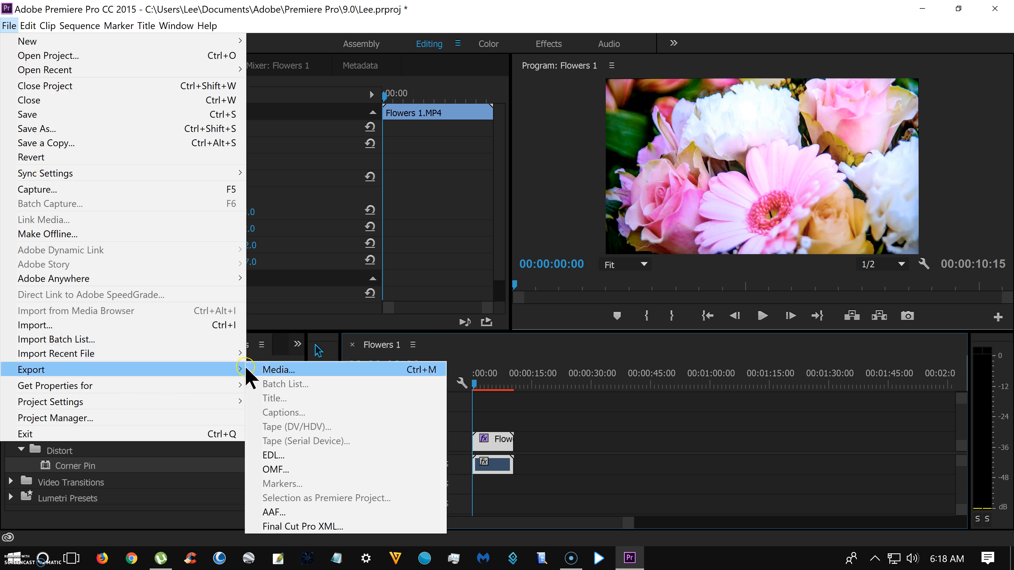
click(264, 371)
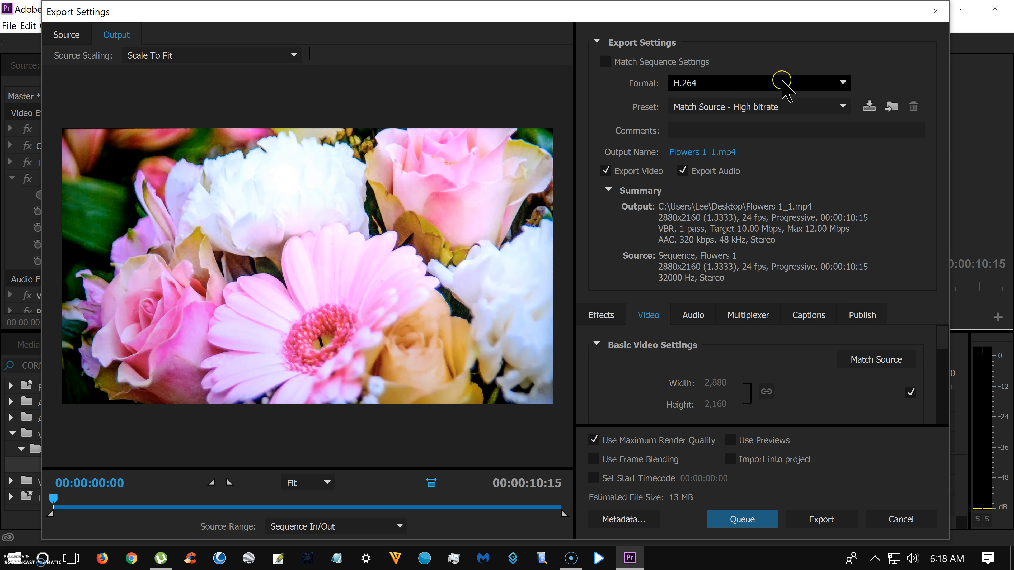
click(763, 82)
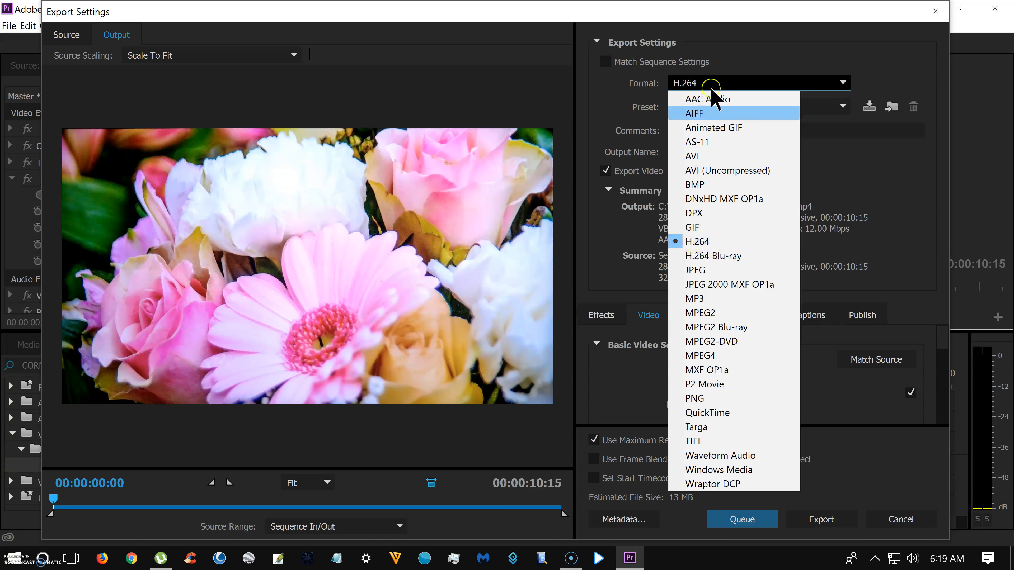
click(736, 42)
click(750, 106)
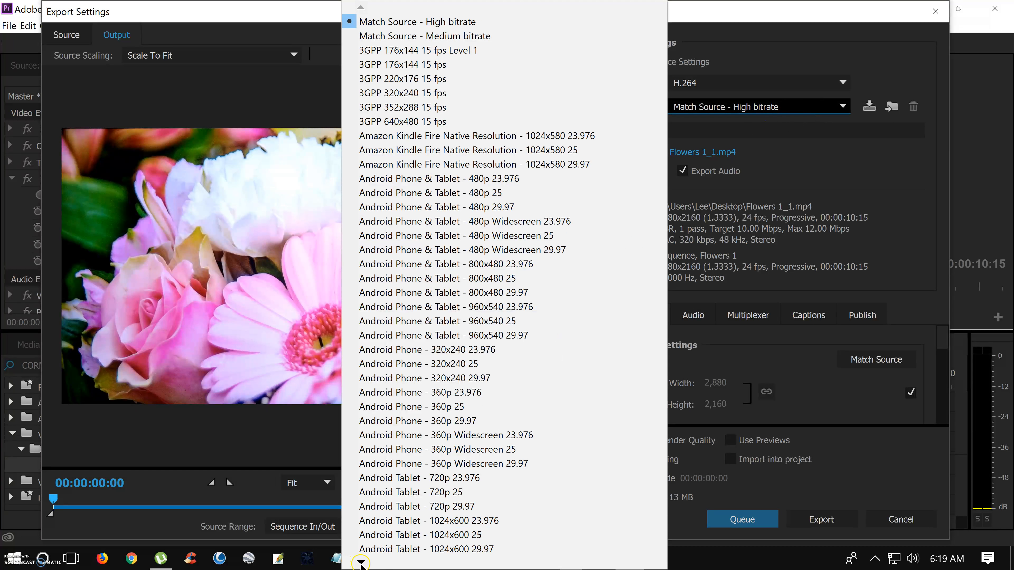
mouse_move(360, 562)
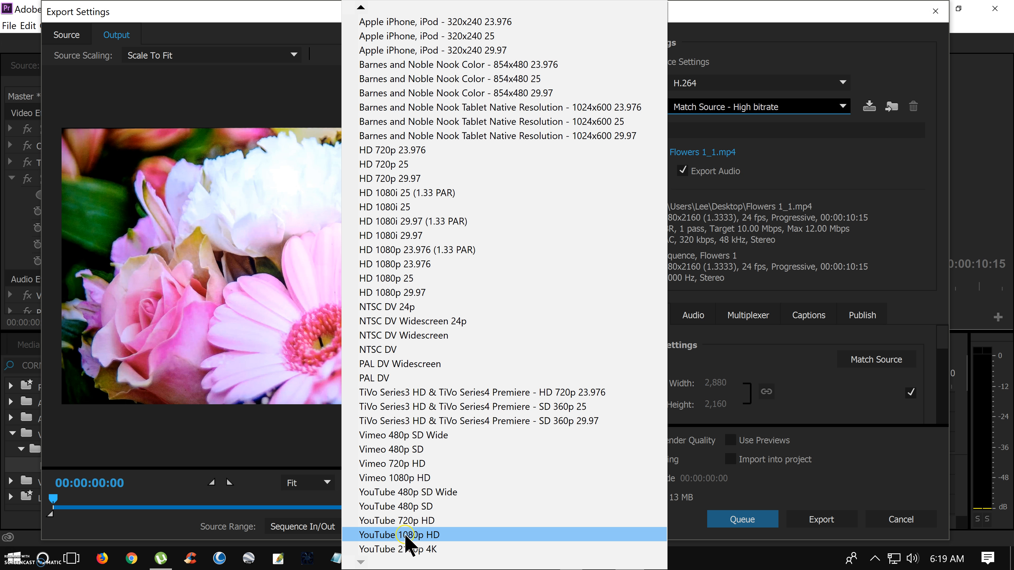
click(740, 63)
- Give the output video a new file name on the Desktop and export the sequence
click(702, 152)
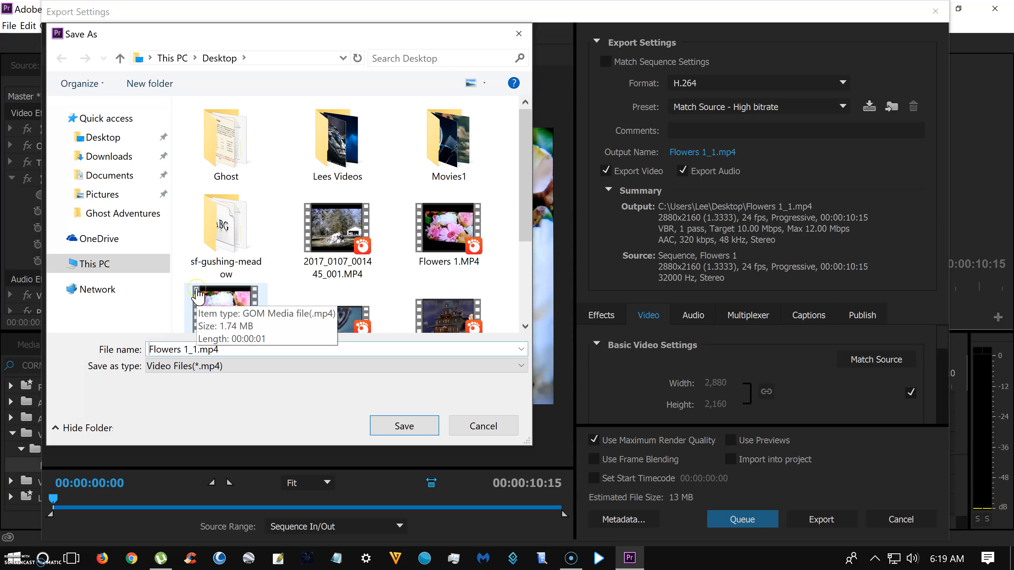
text(2)
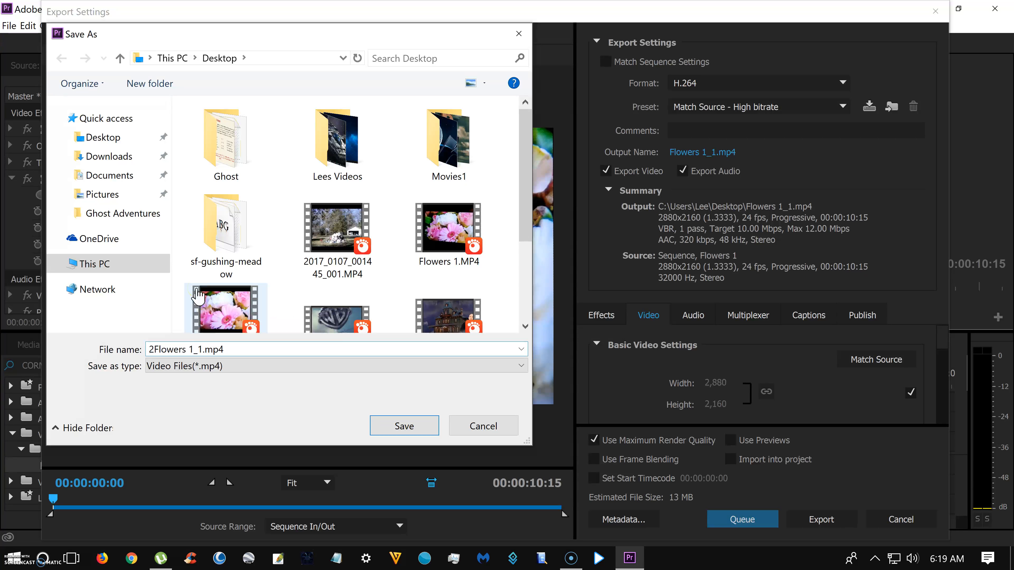
click(420, 425)
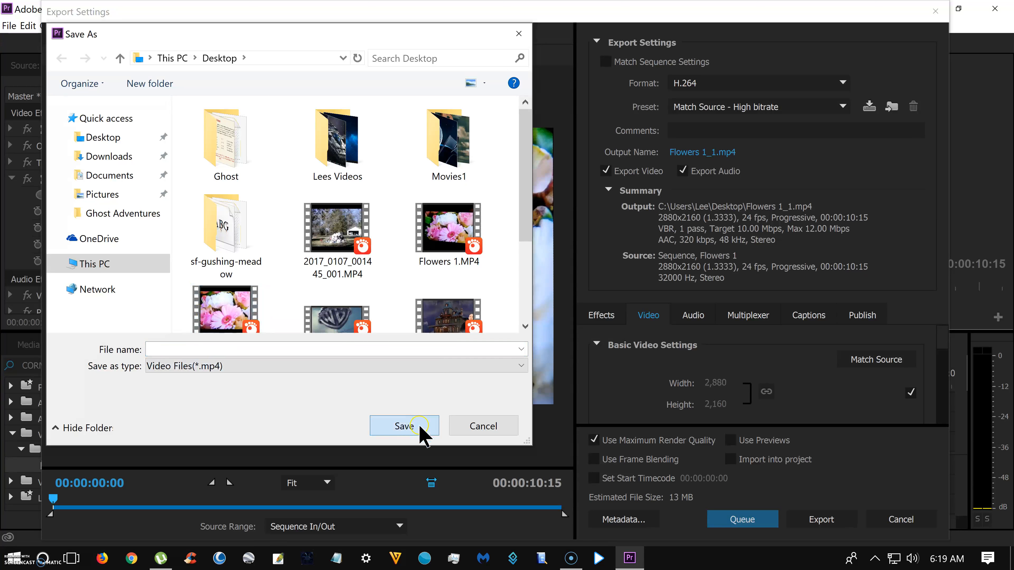
click(821, 519)
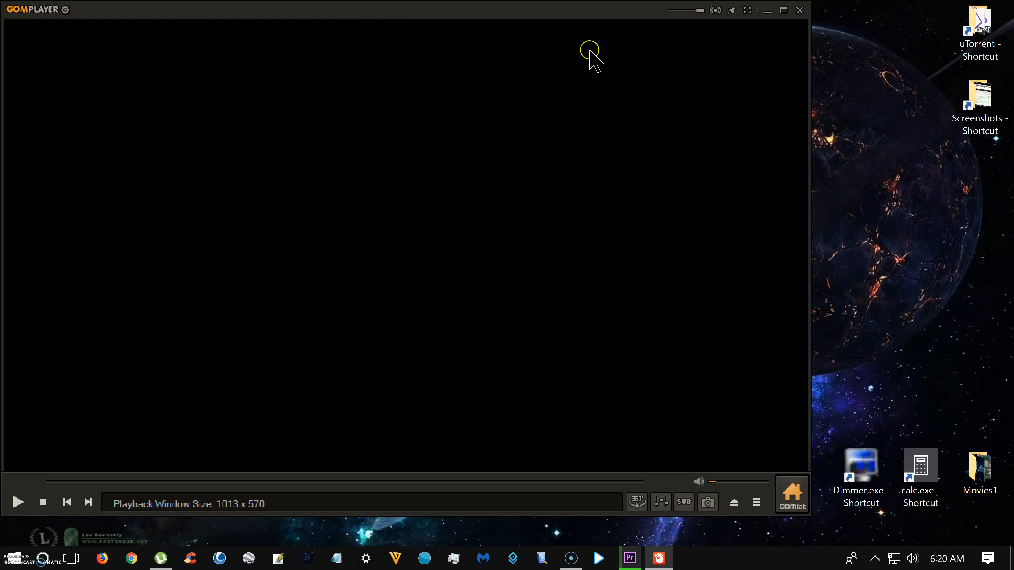
- Switch to GOM Player, play Flowers 2.mp4, and view the video full screen
click(17, 491)
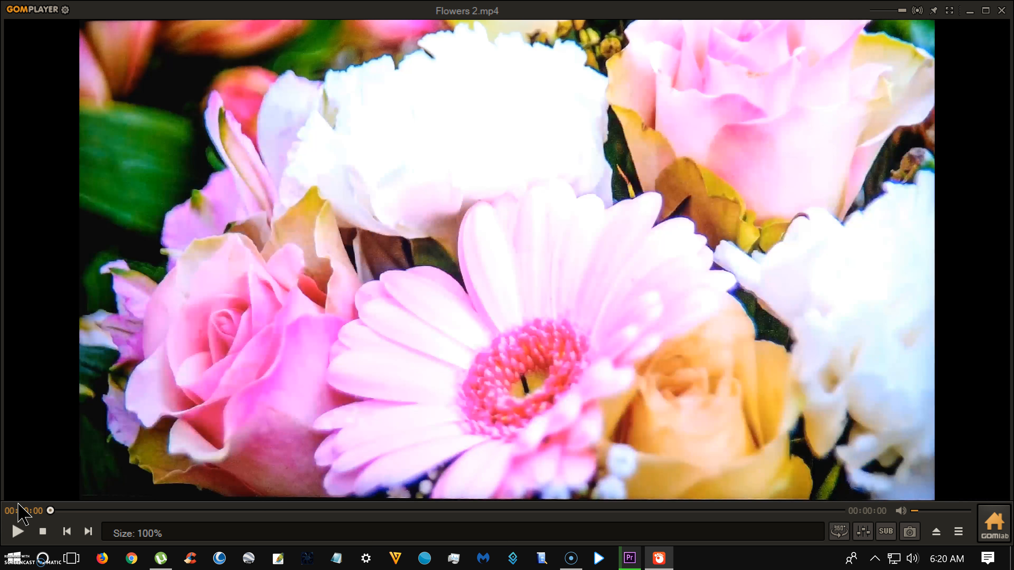
click(16, 531)
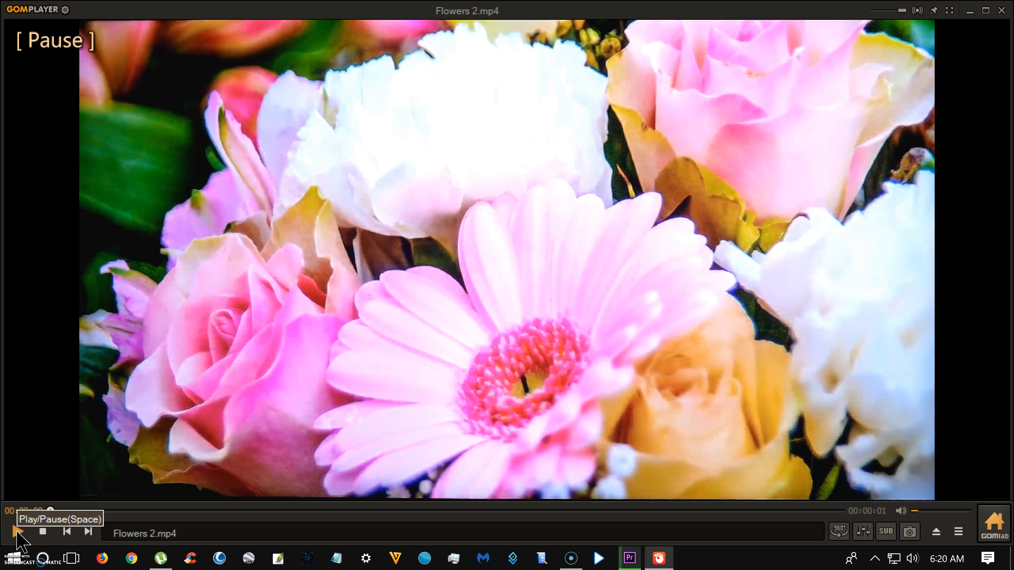
click(949, 10)
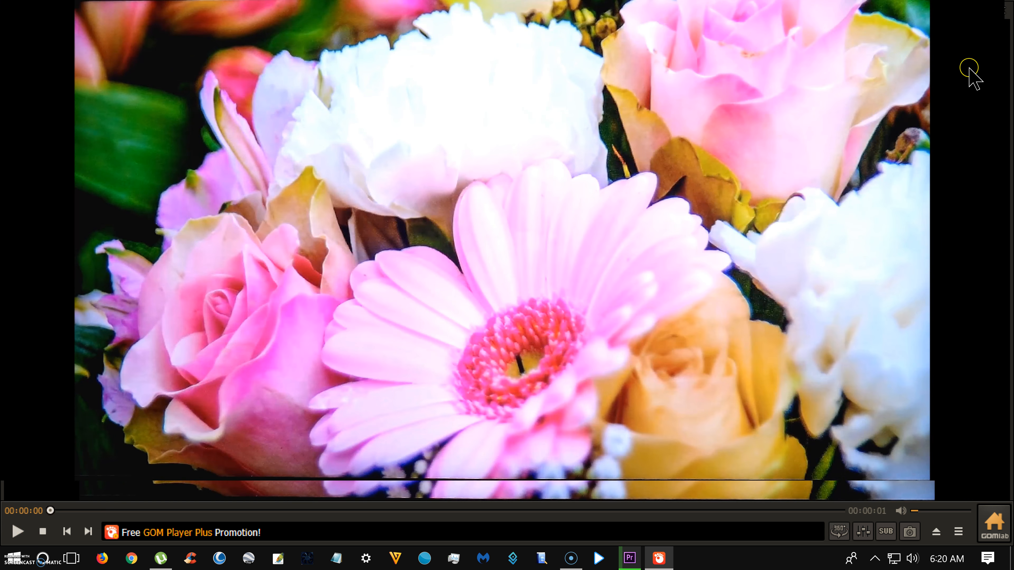